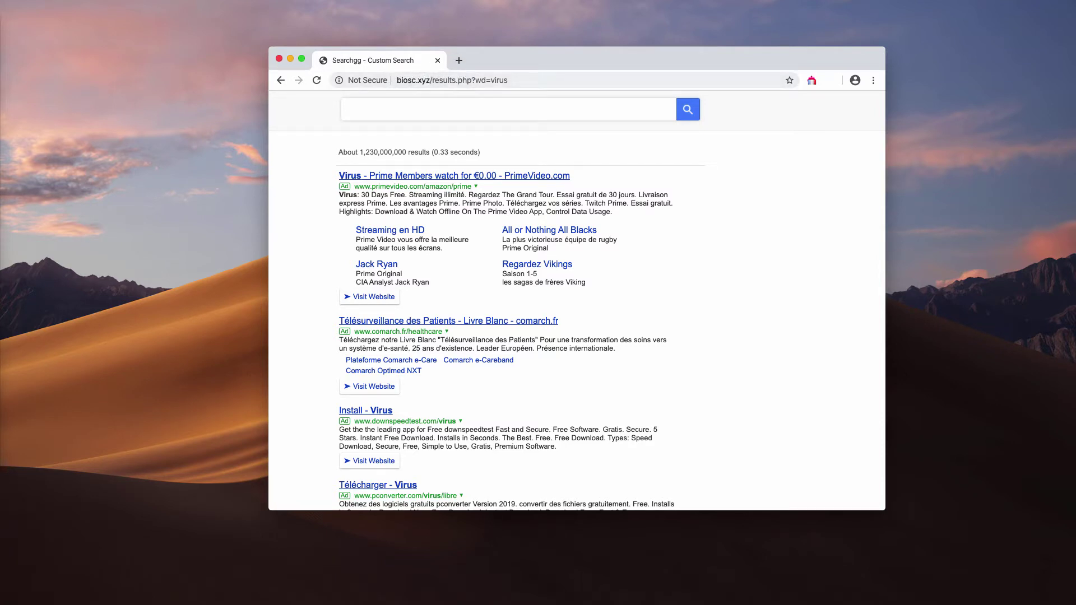
Step: Highlight the biosc.xyz domain and scroll through the hijacked 'virus' search results
left_click_drag(689, 52, 648, 67)
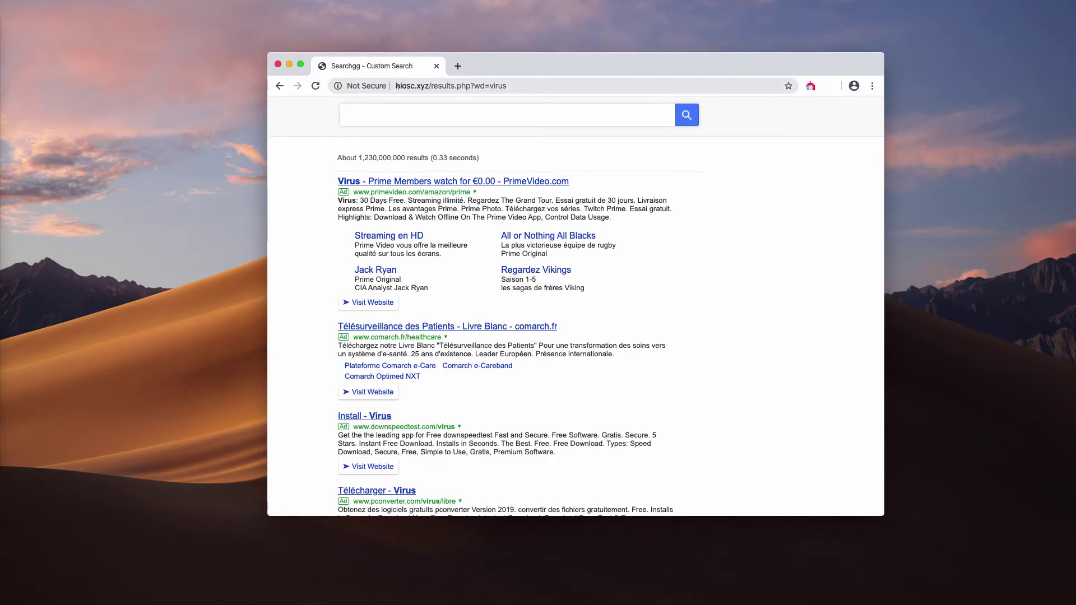
left_click_drag(396, 86, 428, 89)
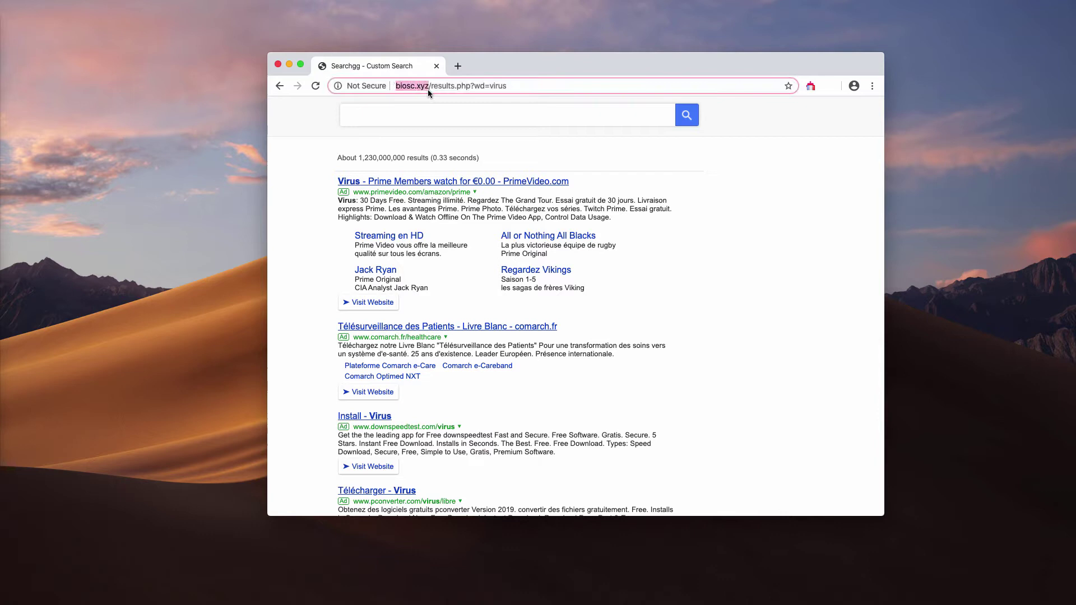
left_click(430, 117)
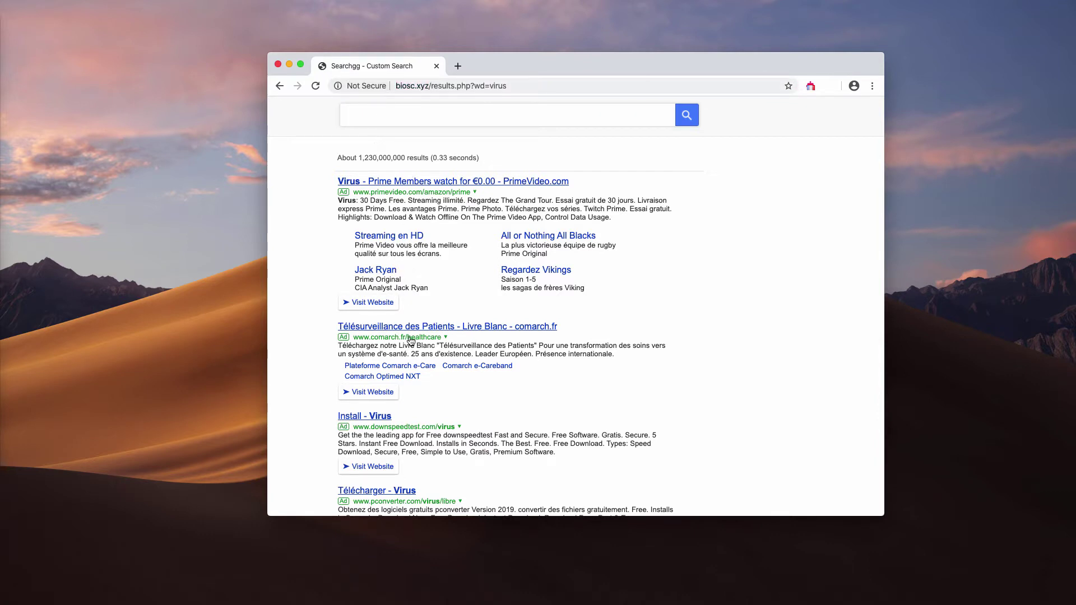
scroll(405, 341, "down", 3)
scroll(404, 341, "up", 3)
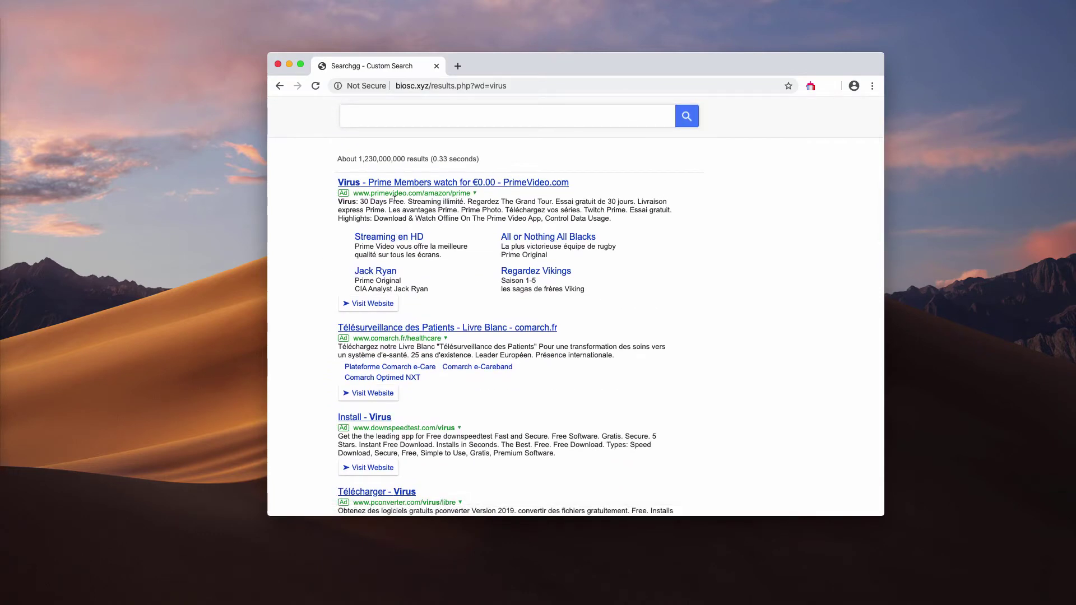
scroll(376, 314, "down", 5)
scroll(385, 329, "down", 4)
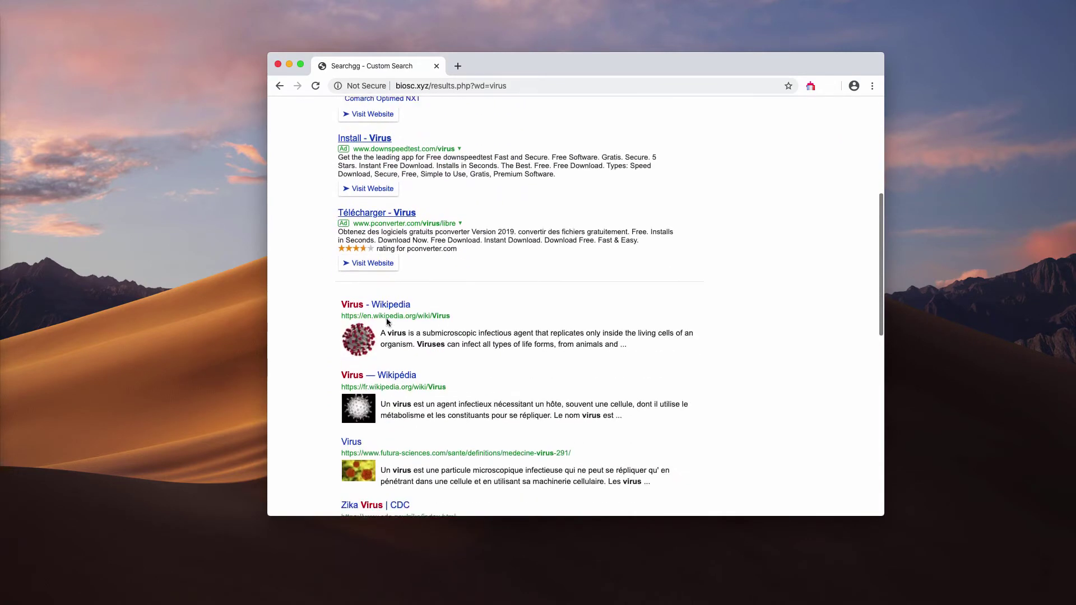
scroll(385, 328, "up", 5)
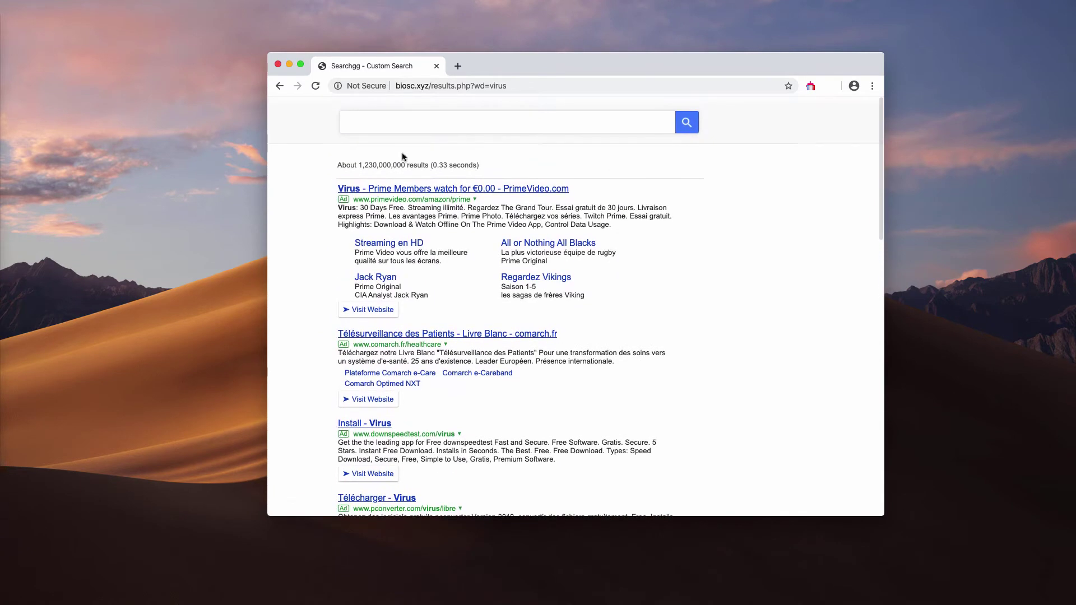
Step: Load google.com in a new tab and search for 'iphone'
left_click(457, 66)
type("google.com")
key("Return")
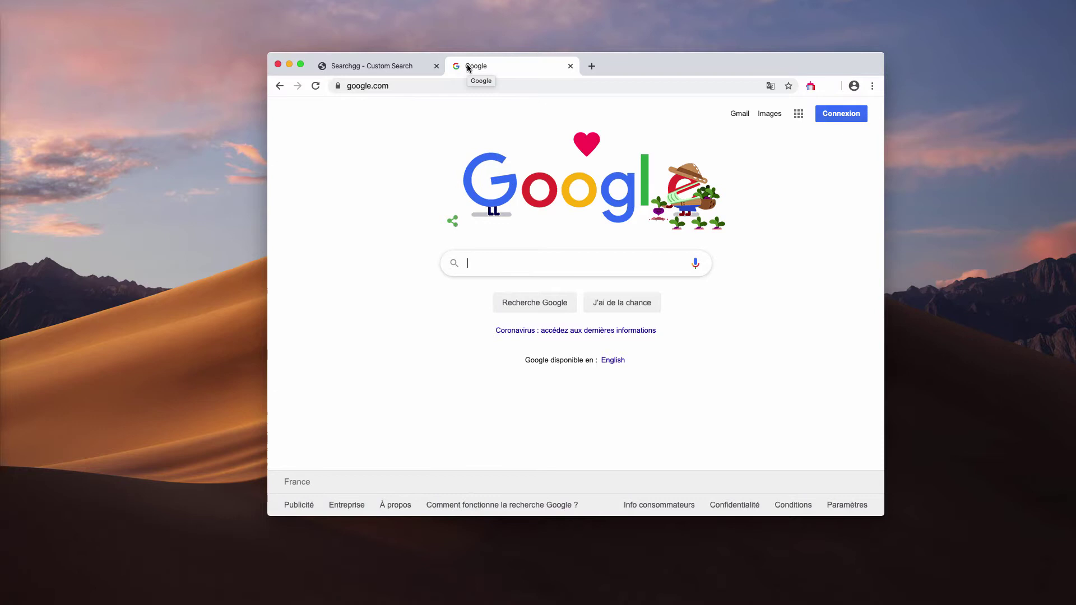
type("virus")
key("BackSpace")
key("BackSpace")
key("BackSpace")
key("BackSpace")
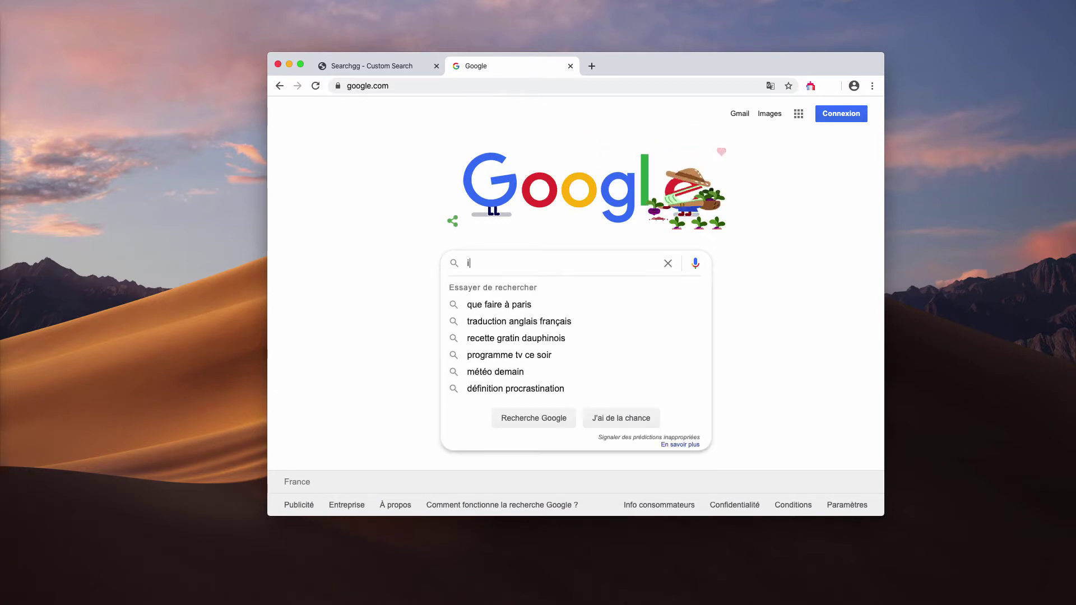
type("iphone")
key("Return")
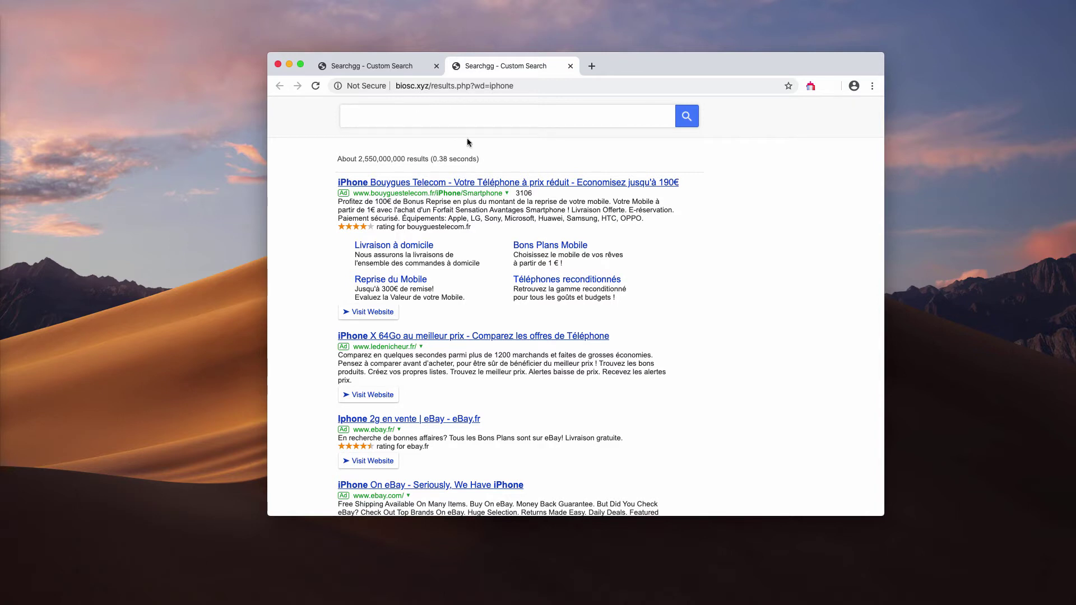
Step: Compare both tabs and highlight 'iphone' and biosc.xyz in the redirected results address
left_click(366, 70)
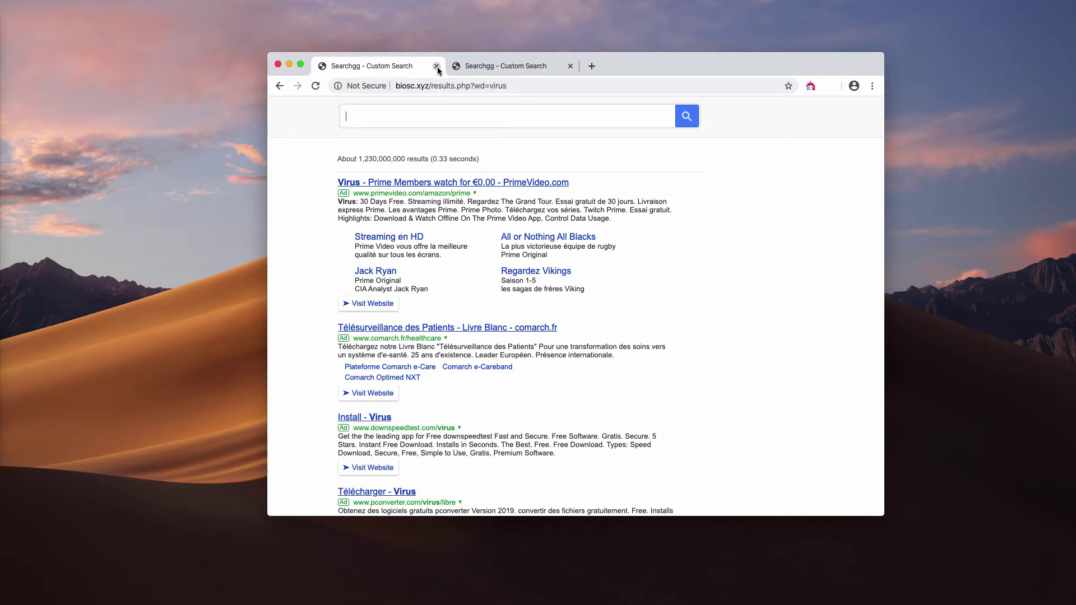
left_click(465, 70)
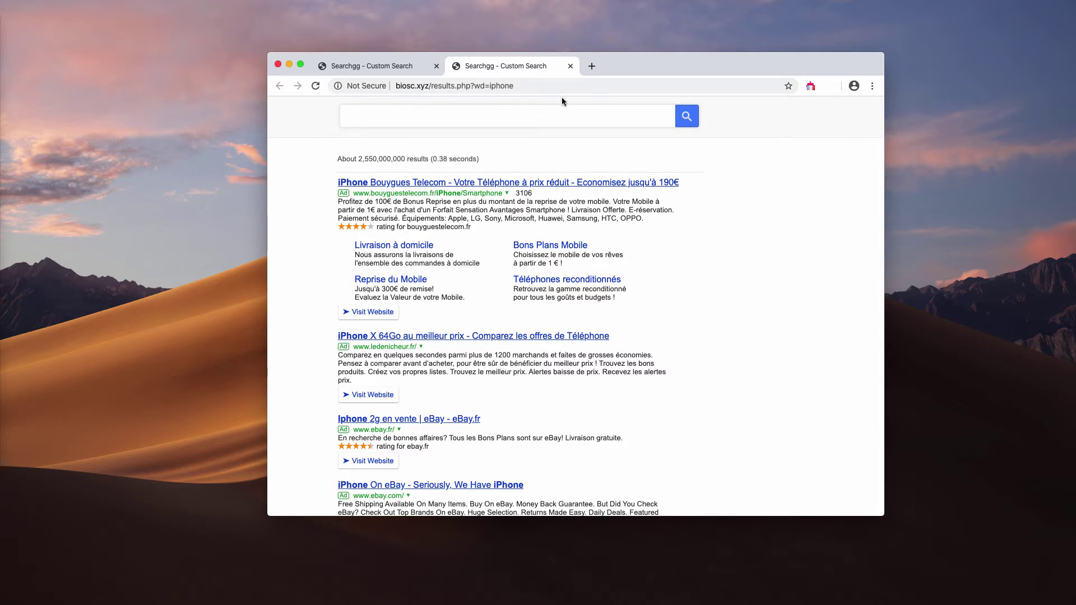
double_click(533, 85)
left_click(528, 87)
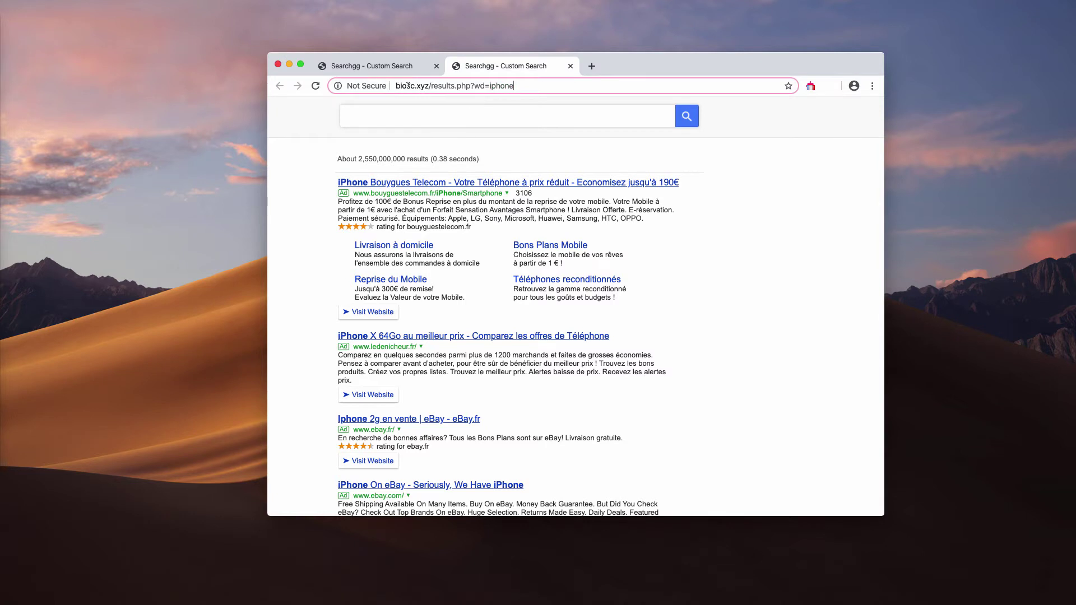
left_click_drag(428, 86, 394, 85)
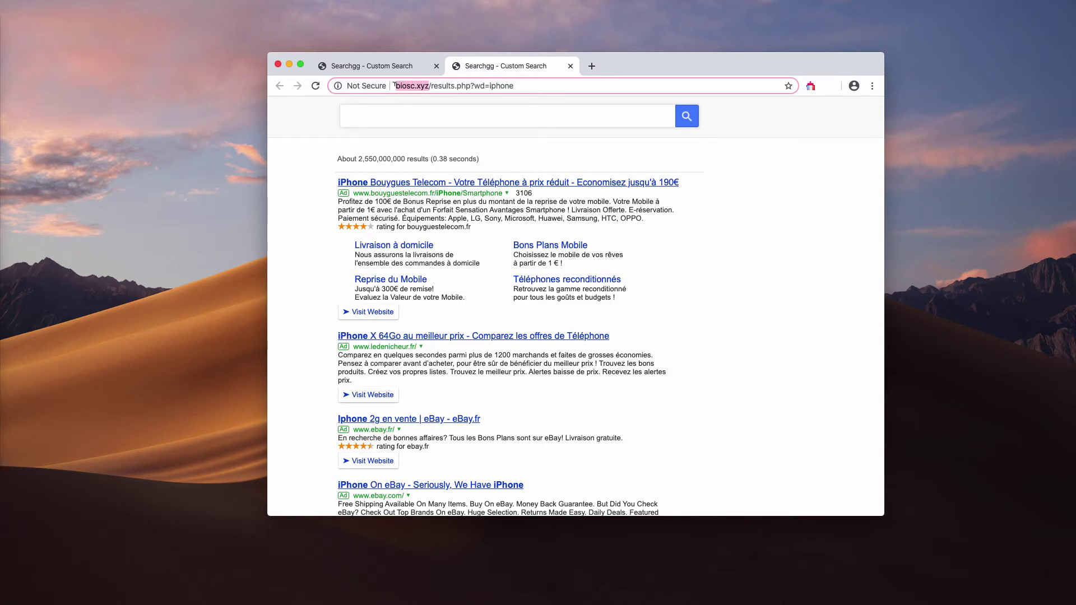
left_click(460, 84)
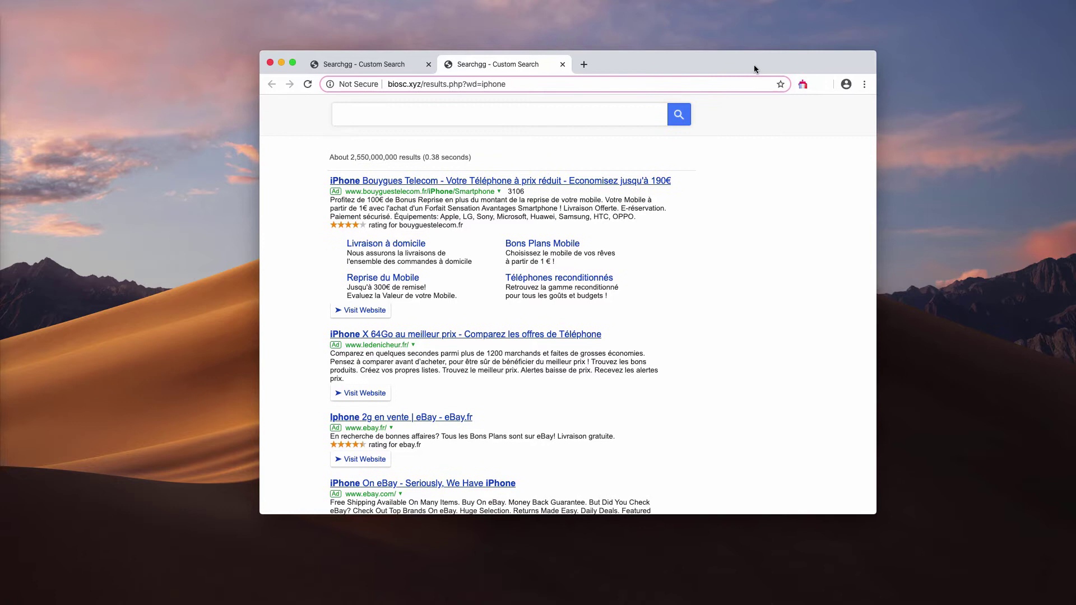
Step: Disable the Nismo AP extension from Chrome's Extensions page
left_click(872, 85)
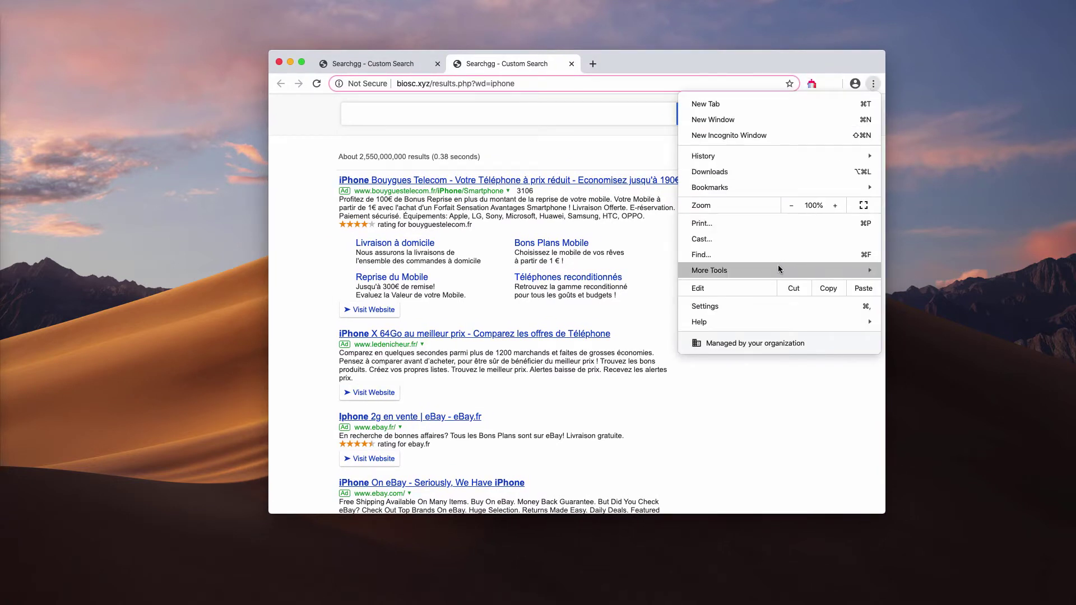
mouse_move(710, 270)
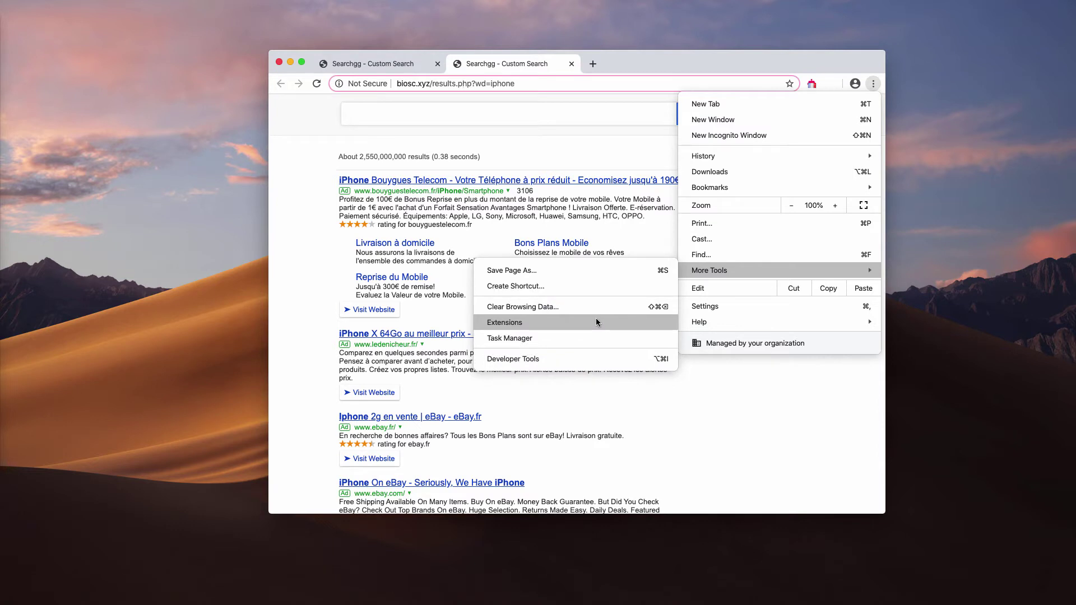
left_click(597, 321)
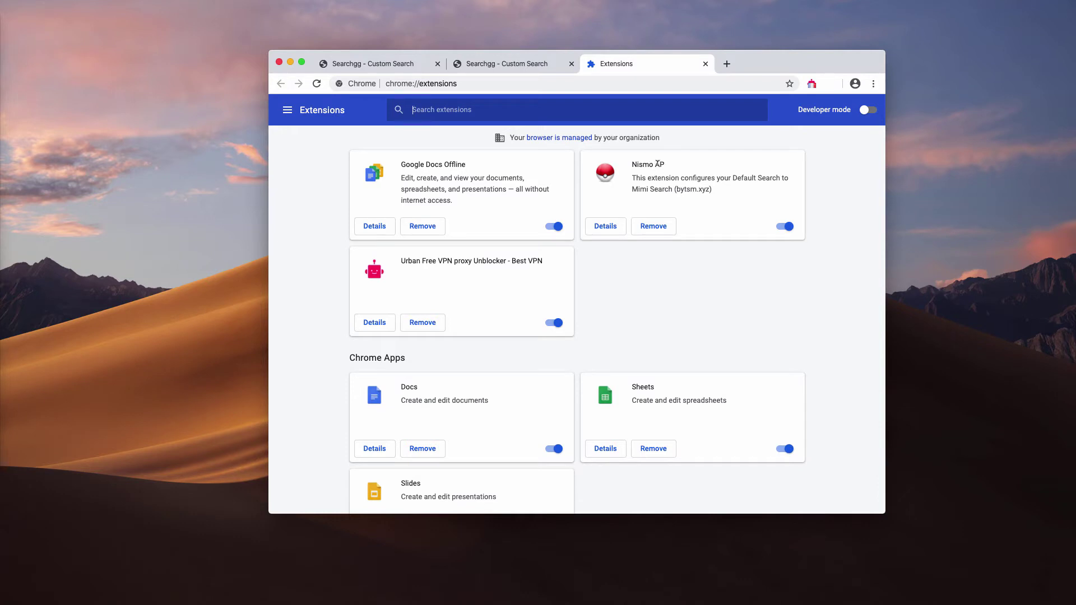
left_click(784, 227)
Step: Search 'iphone' on Google in a new tab to confirm results stay on Google
left_click(726, 63)
type("google.com")
key("Return")
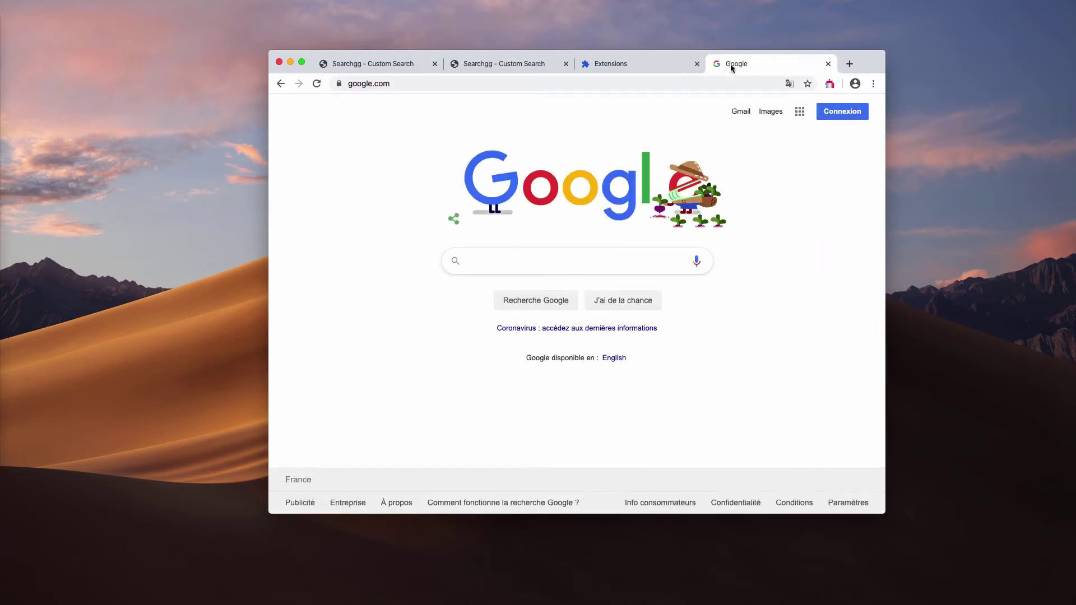
type("iphone")
key("Return")
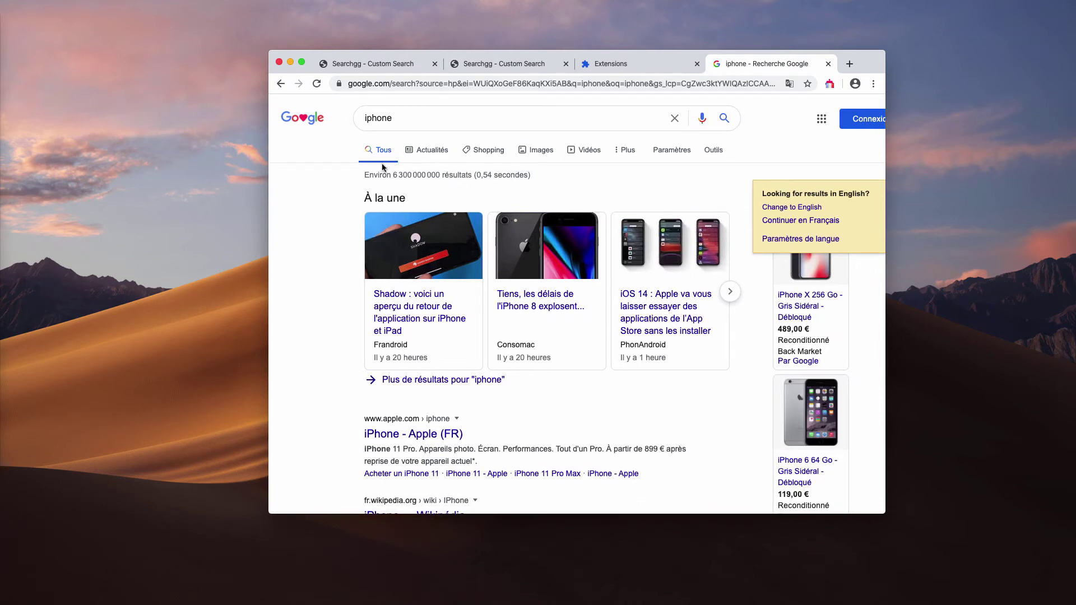
Step: Go to combocleaner.com
left_click(469, 81)
type("combocleaner.com")
key("Return")
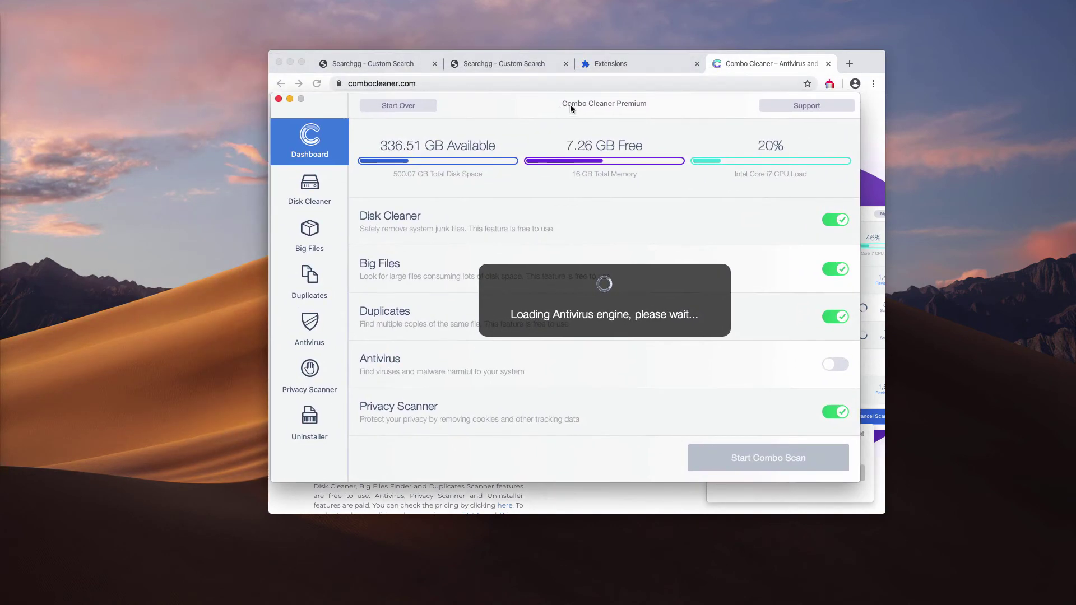
Step: Run Start Combo Scan from the Combo Cleaner Dashboard
left_click_drag(570, 106, 576, 112)
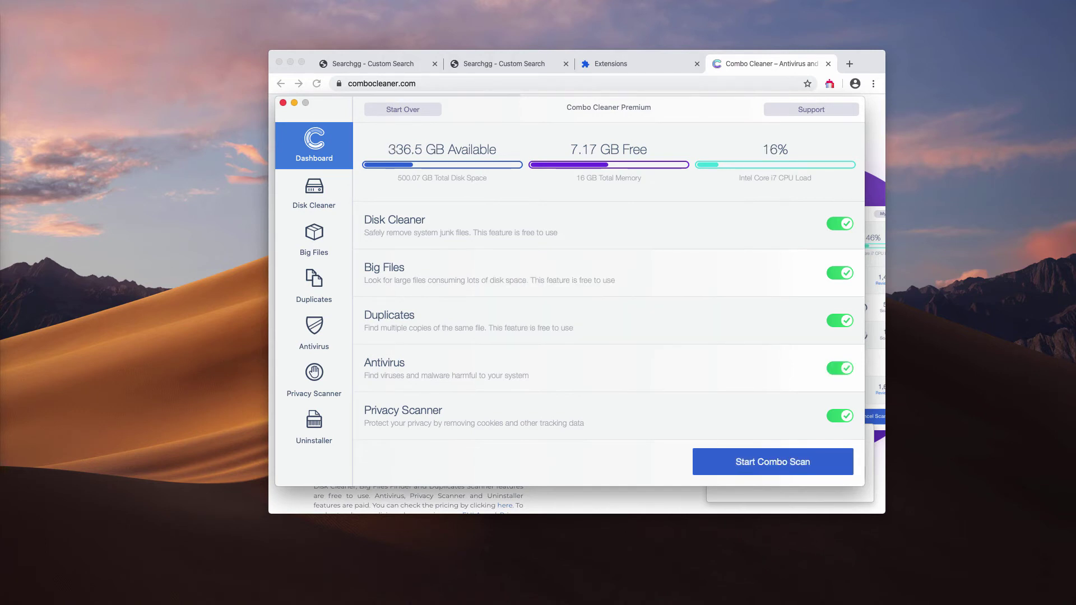
left_click(727, 472)
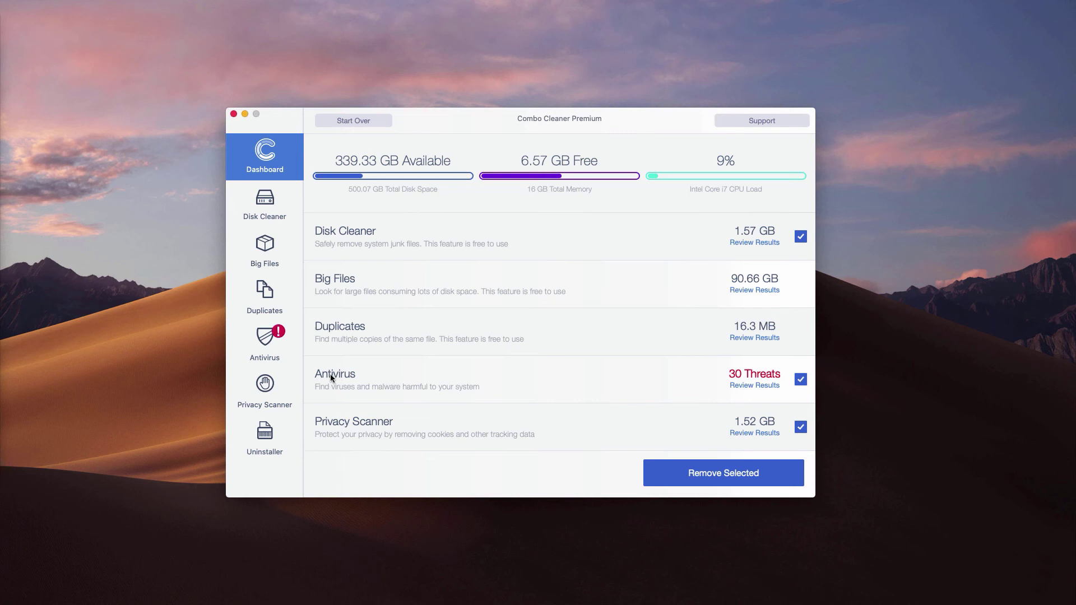
Step: Open the Antivirus Review Results list and scroll through the 30 infected adware files
left_click(757, 386)
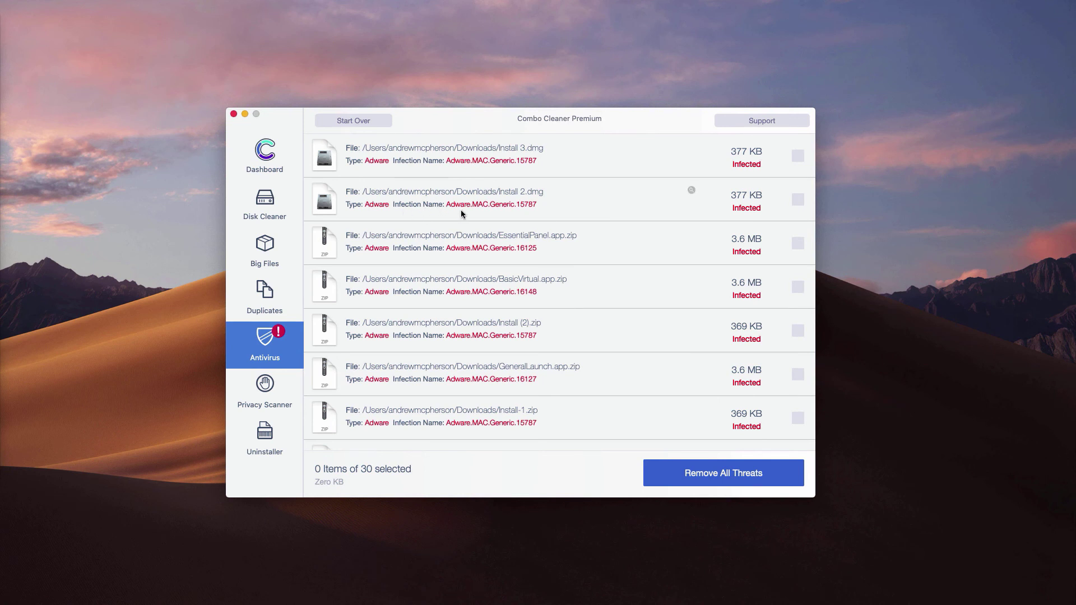
scroll(460, 219, "down", 2)
scroll(431, 231, "up", 2)
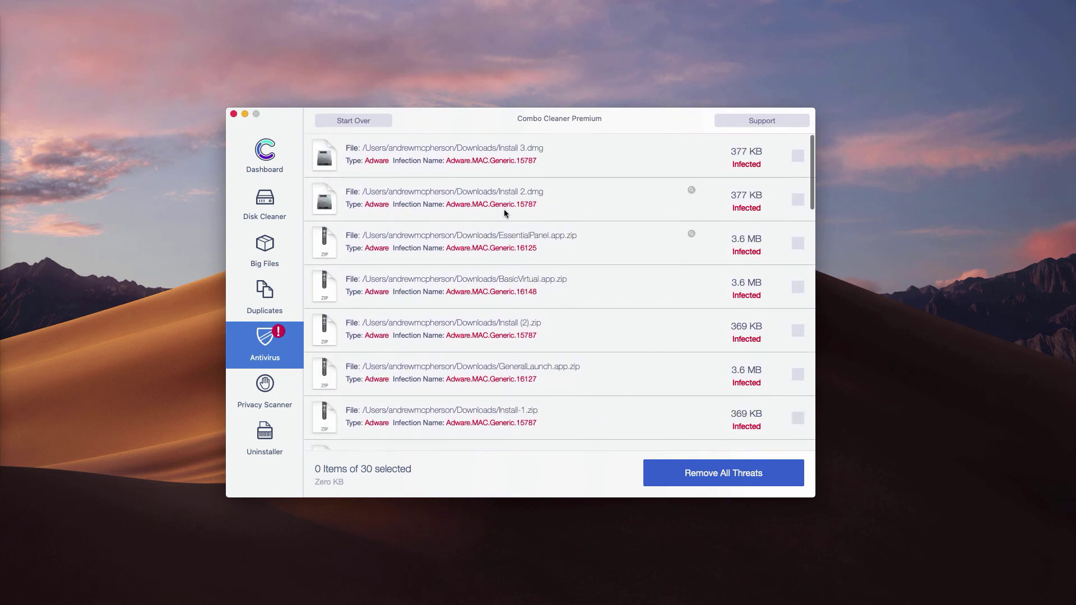